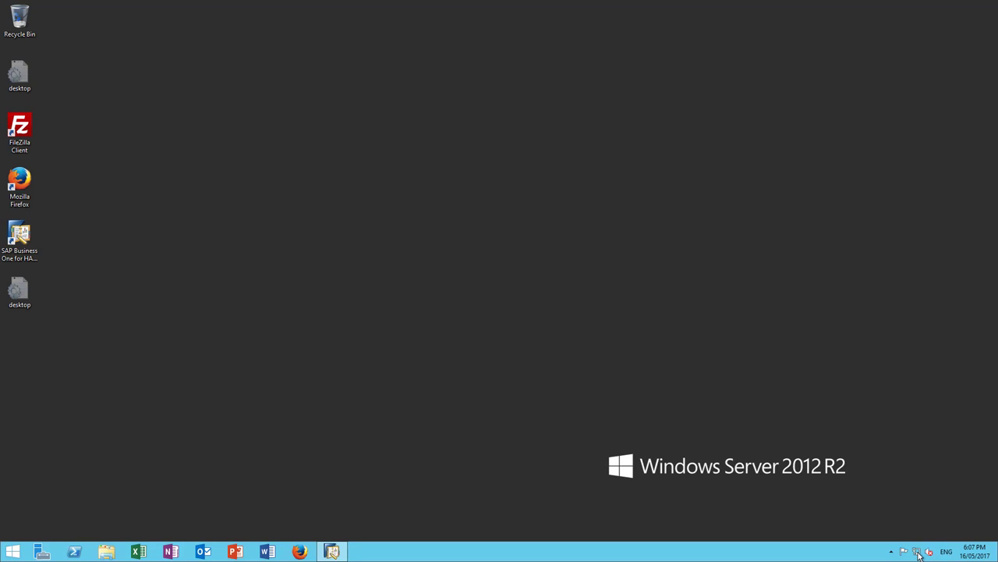
# Open the inbound rules of Windows Firewall with Advanced Security from the network settings.
pyautogui.rightClick(918, 552)
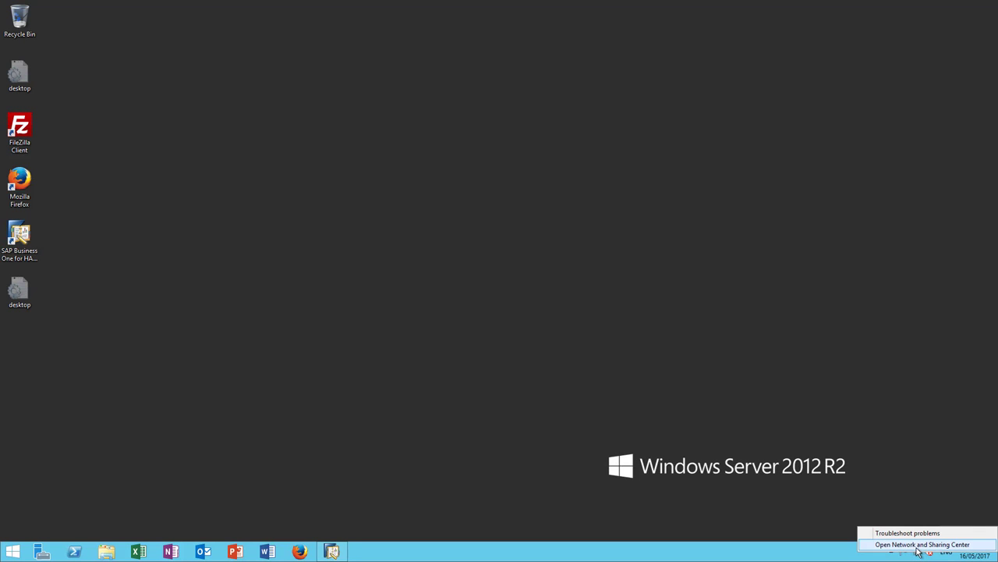
pyautogui.click(920, 546)
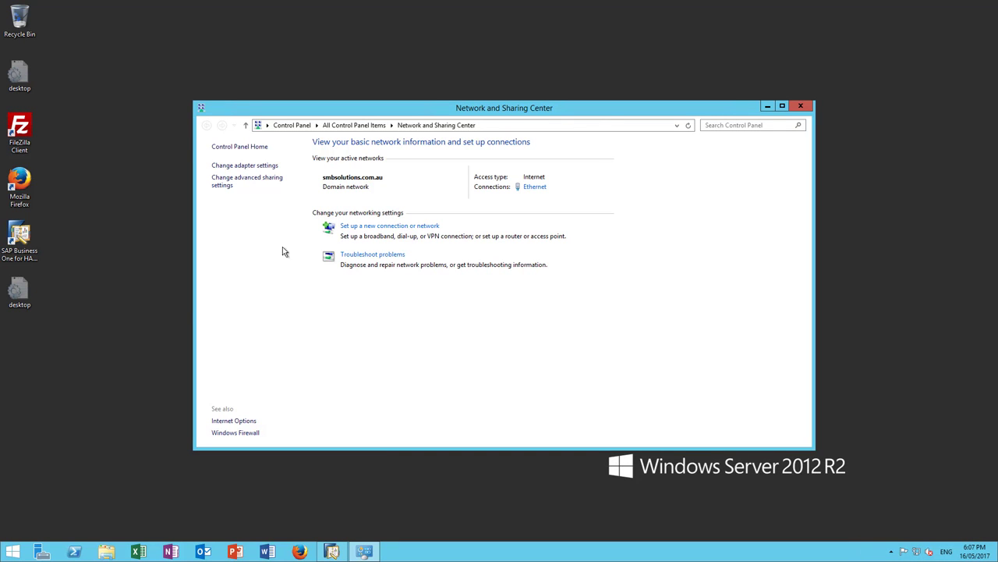
pyautogui.click(238, 434)
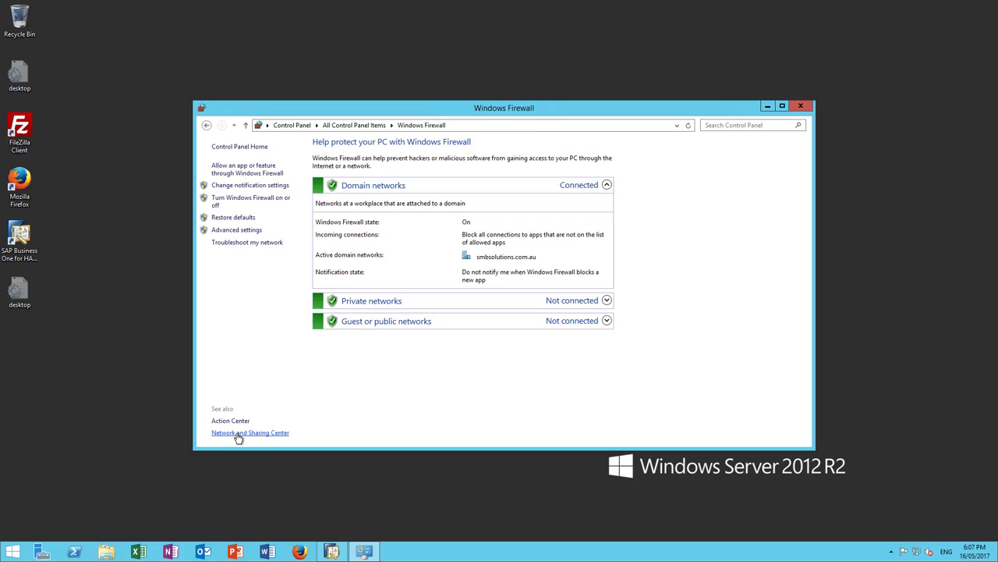
pyautogui.click(230, 232)
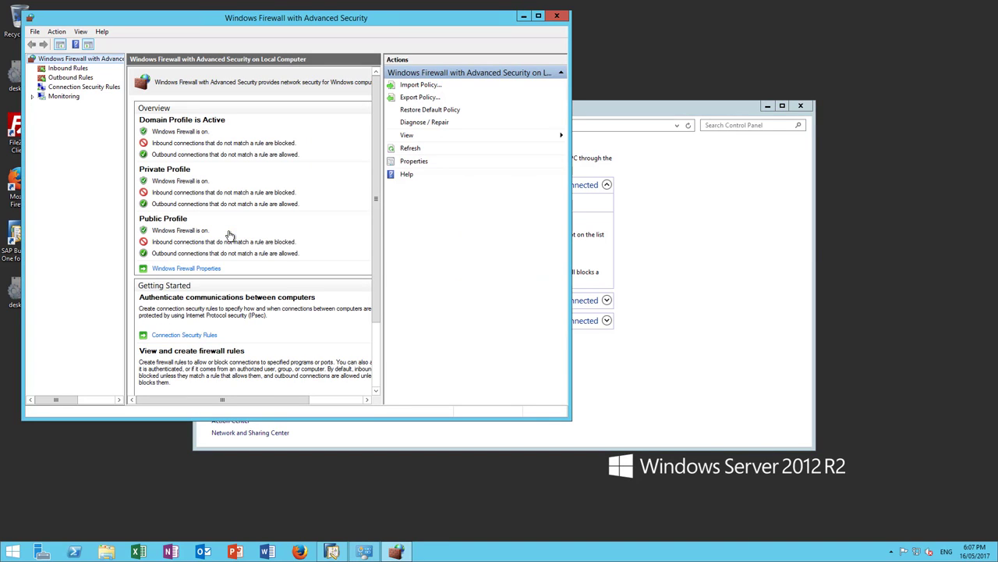
pyautogui.click(54, 69)
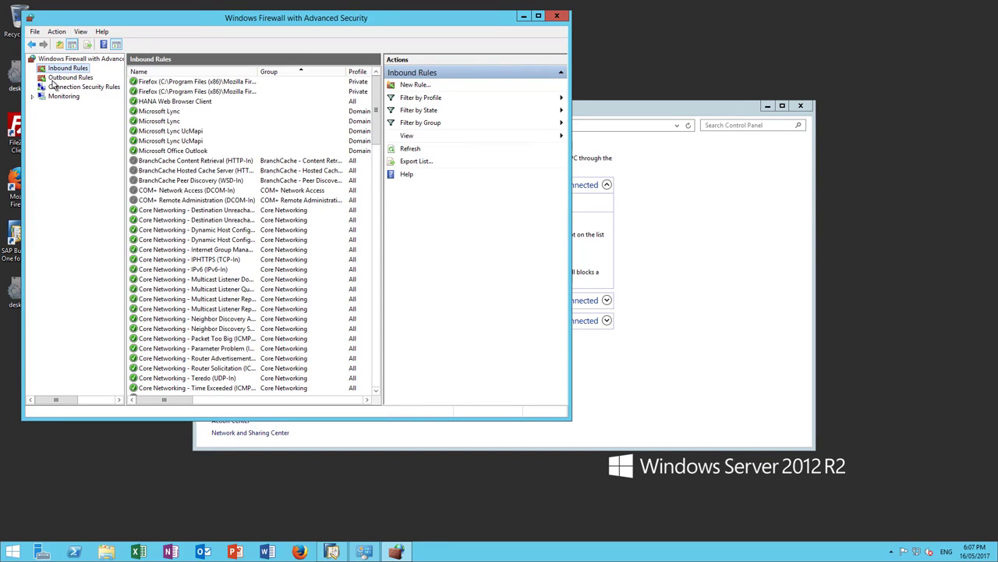
# Start a new inbound port rule for TCP on the specific local ports 8099 and 8098.
pyautogui.click(408, 86)
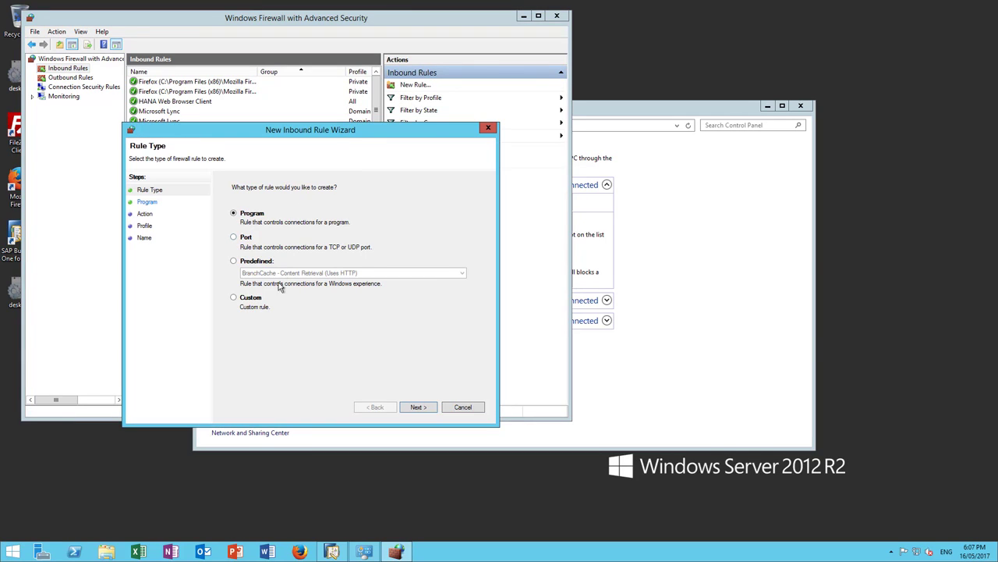
pyautogui.click(235, 238)
pyautogui.click(417, 408)
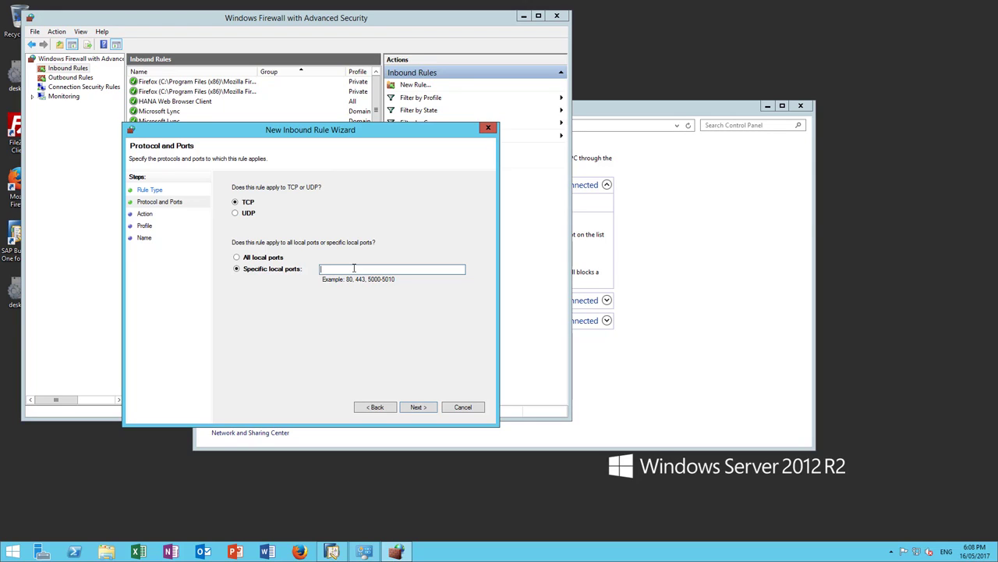
pyautogui.write('8099')
pyautogui.write(',')
pyautogui.write(',')
pyautogui.write('8098')
pyautogui.click(418, 407)
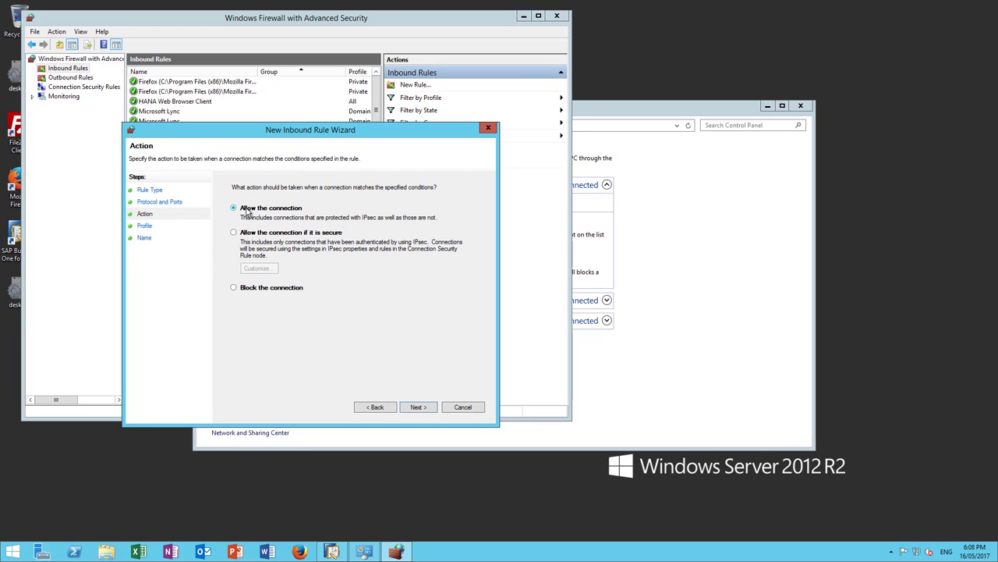
# Allow the connection for the domain, private and public profiles, and create the rule as "Enterpryze Data Service Inbound Connection".
pyautogui.click(422, 410)
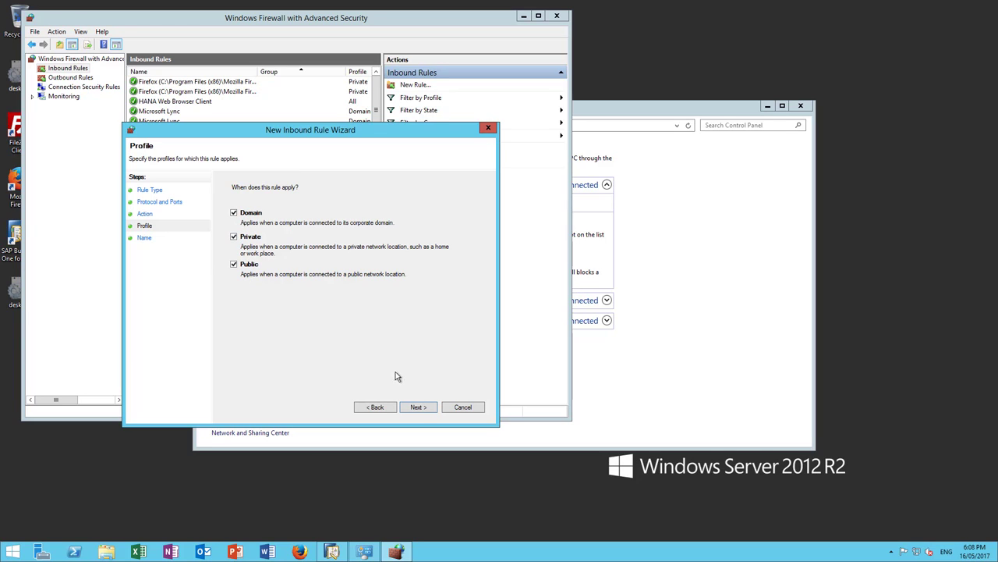
pyautogui.click(419, 407)
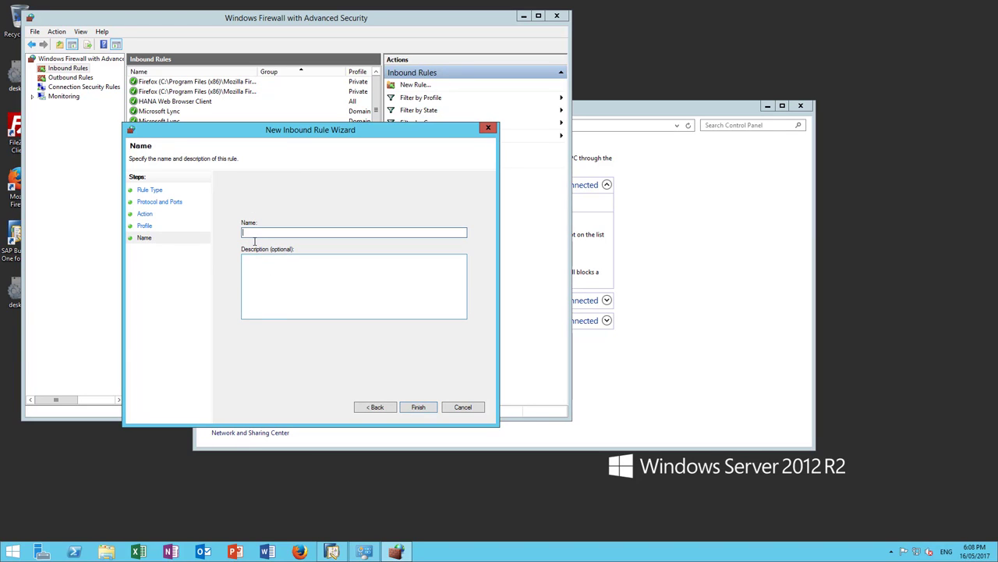
pyautogui.write('Enterpryze Data Service Inbound Connection')
pyautogui.click(418, 404)
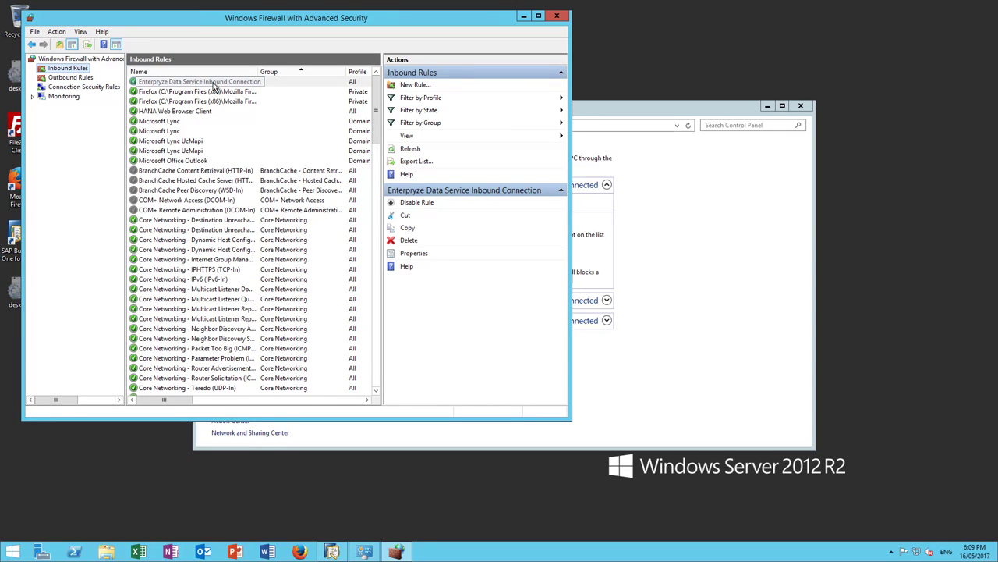
# Restrict the Enterpryze rule's remote scope to specific IP addresses and add 212.2.164.153.
pyautogui.doubleClick(214, 85)
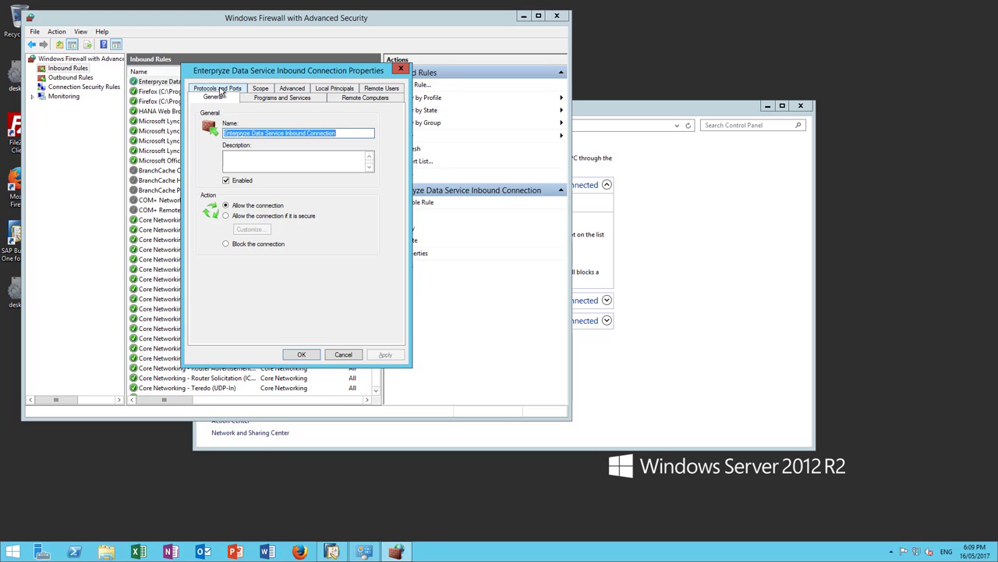
pyautogui.click(221, 90)
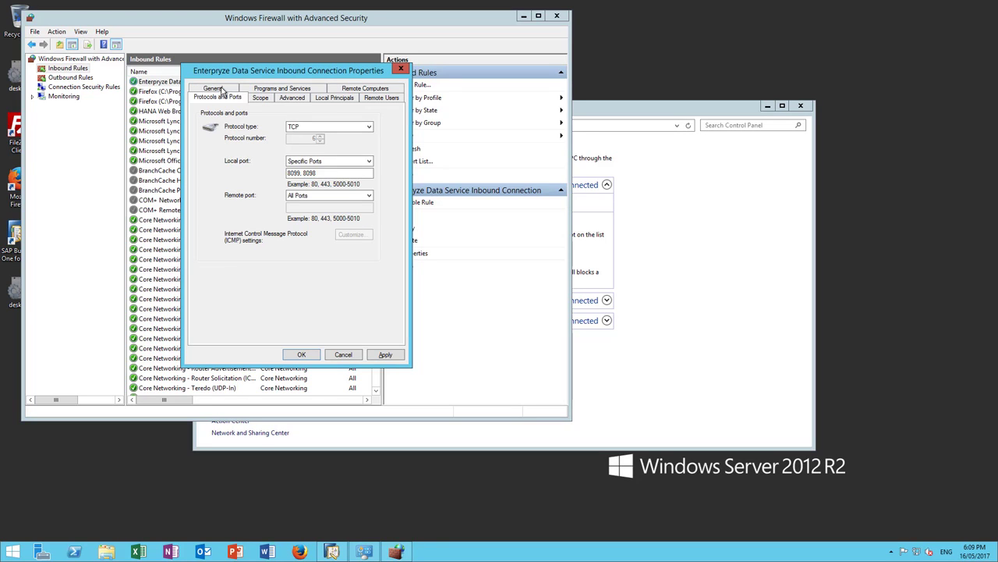
pyautogui.click(261, 99)
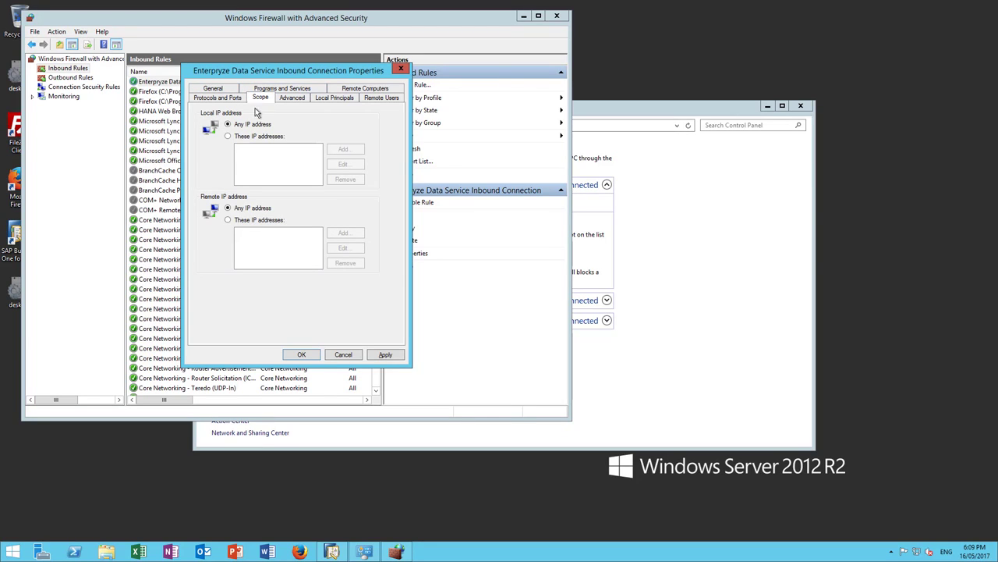
pyautogui.click(241, 220)
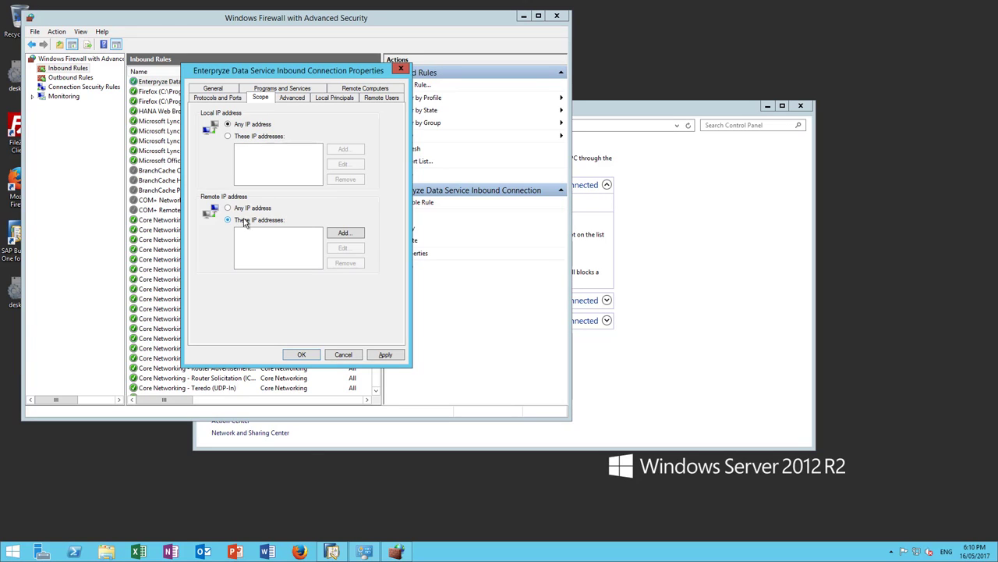
pyautogui.click(344, 234)
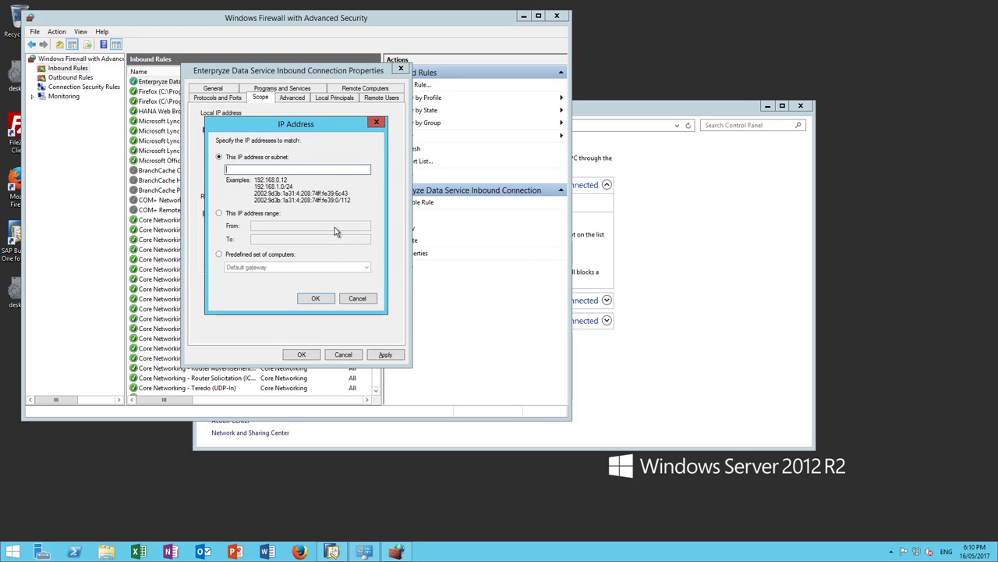
pyautogui.write('212.2.164.153')
pyautogui.click(325, 296)
# Add 87.198.206.226 and 193.95.153.228 to the rule's allowed remote IP addresses and save the rule properties.
pyautogui.click(344, 232)
pyautogui.write('87.')
pyautogui.write('198.206.226')
pyautogui.click(316, 297)
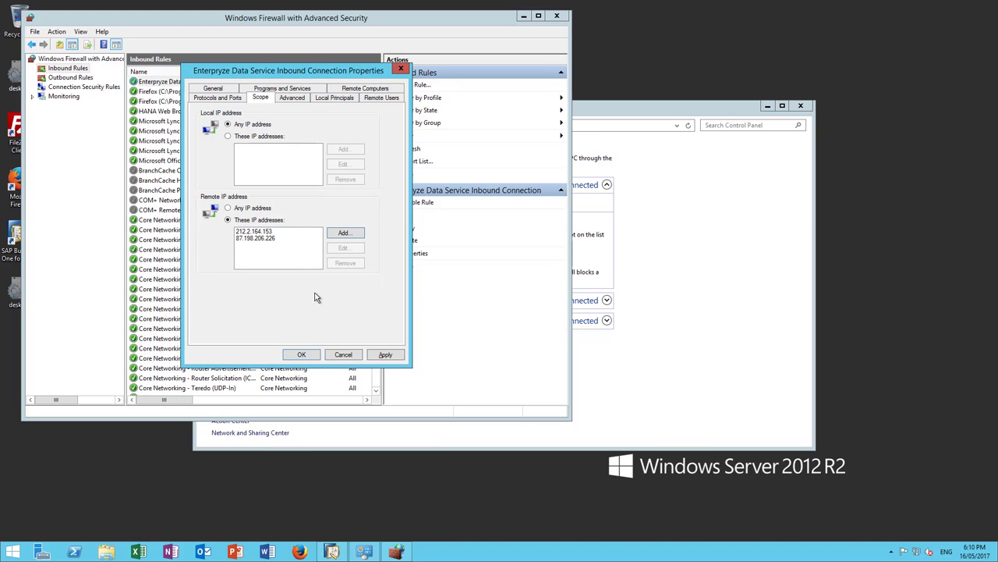
pyautogui.click(348, 233)
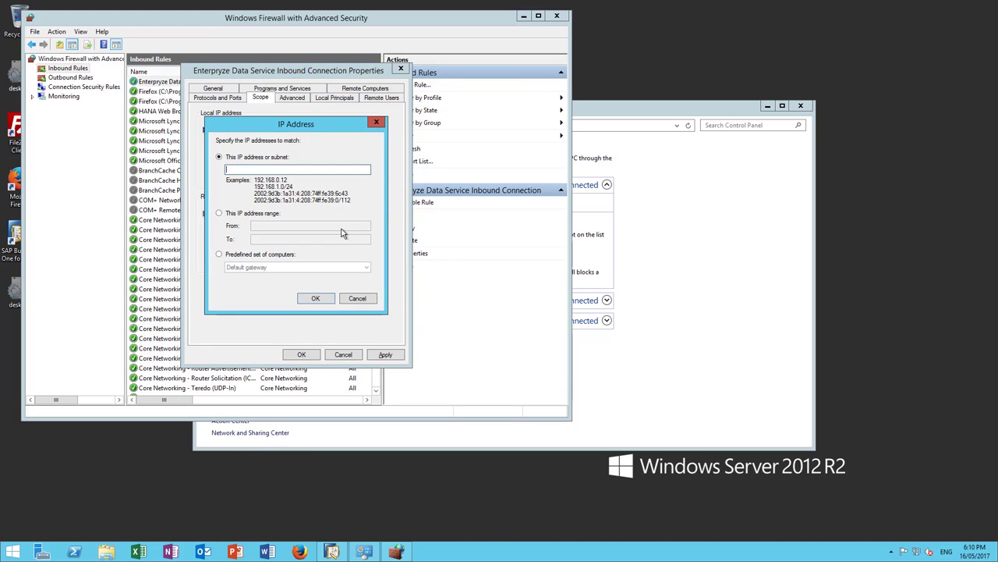
pyautogui.write('193.5')
pyautogui.write('5.153.228')
pyautogui.click(315, 298)
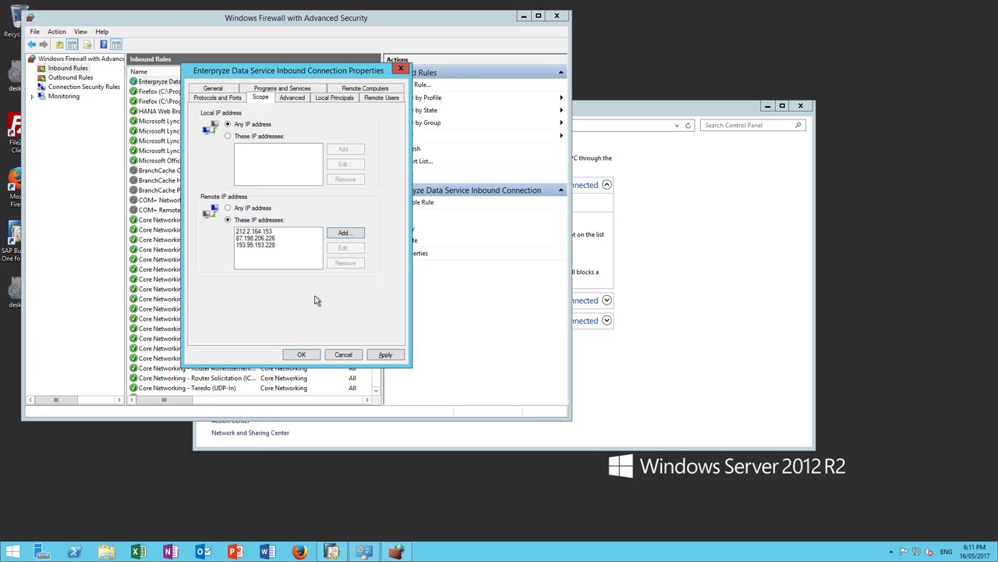
pyautogui.click(389, 358)
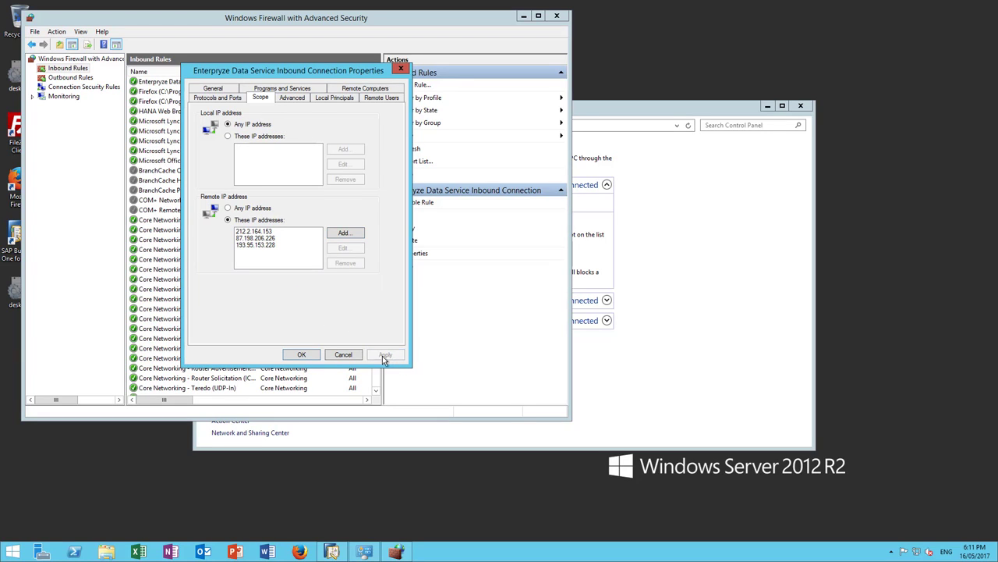
pyautogui.click(301, 356)
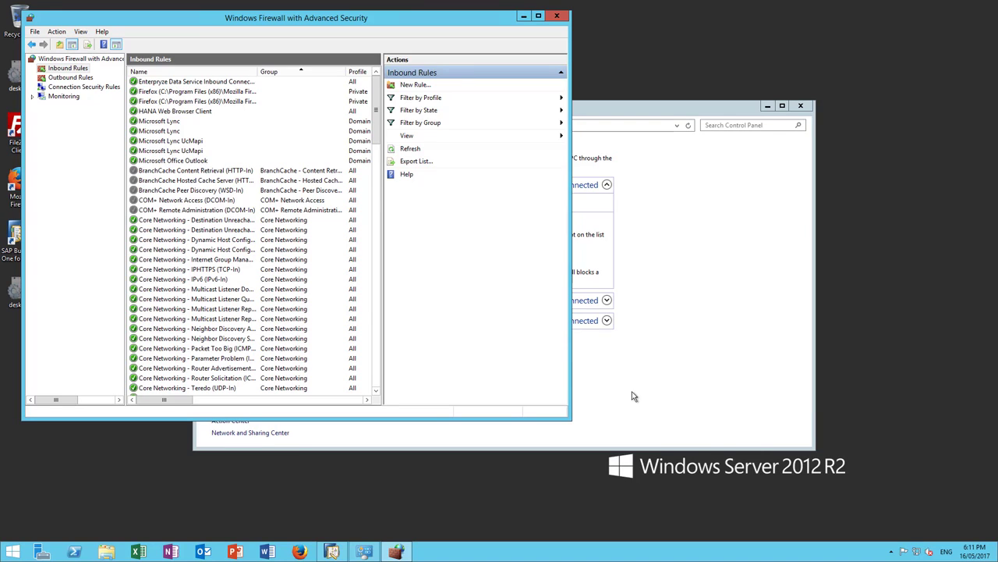
# Check the server's IPv4 address in the Ethernet connection's network details.
pyautogui.moveTo(919, 551)
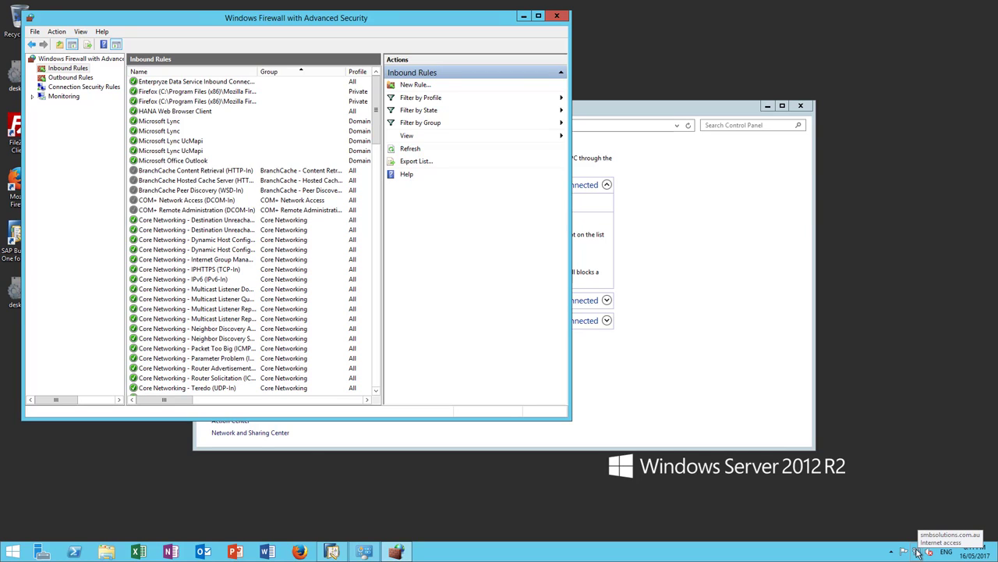
pyautogui.rightClick(919, 551)
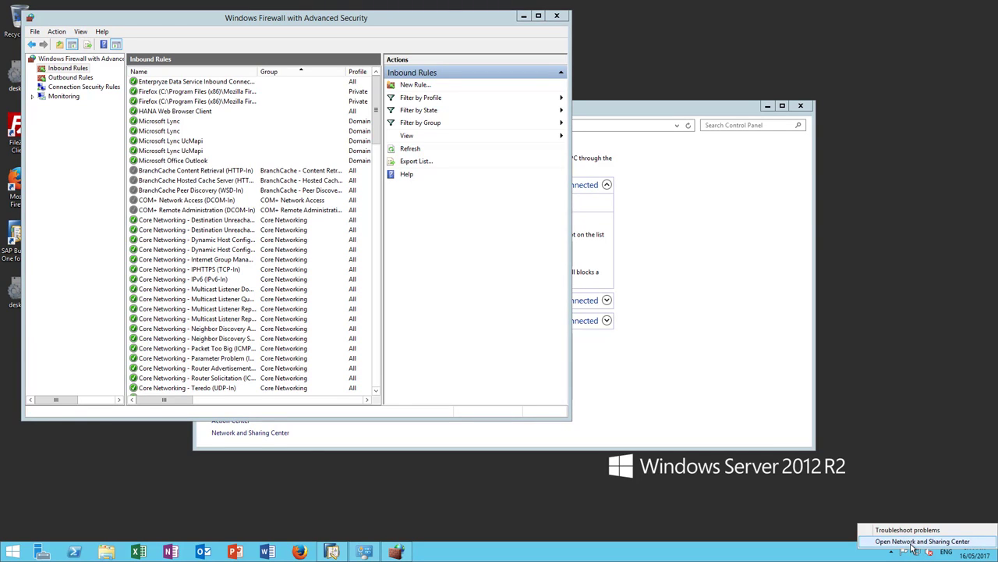
pyautogui.click(912, 542)
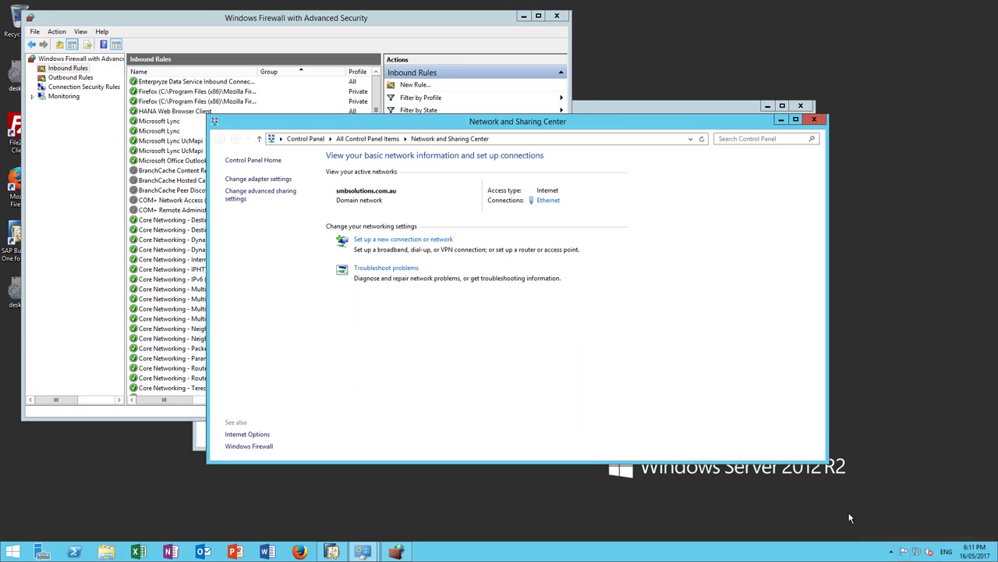
pyautogui.click(549, 201)
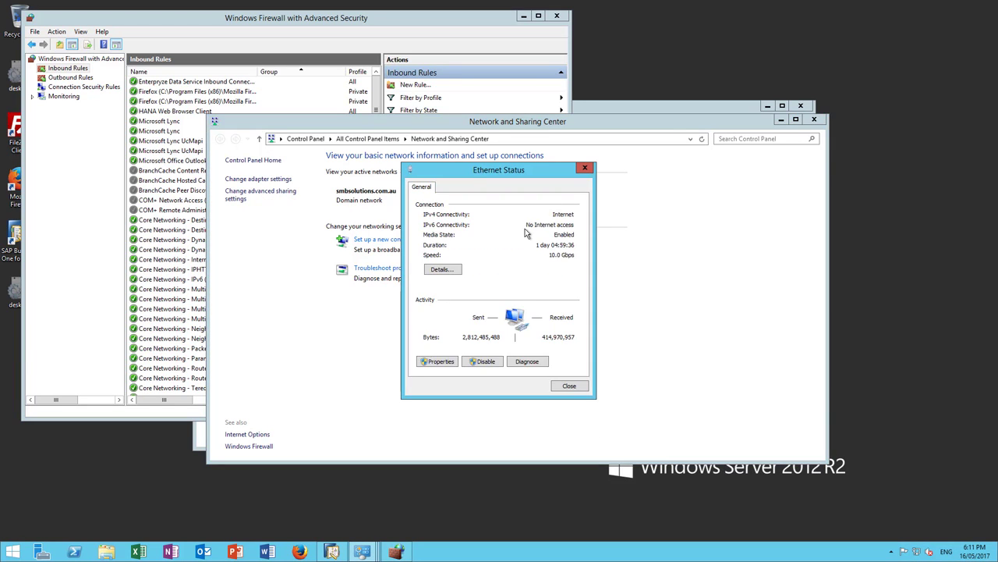
pyautogui.click(438, 273)
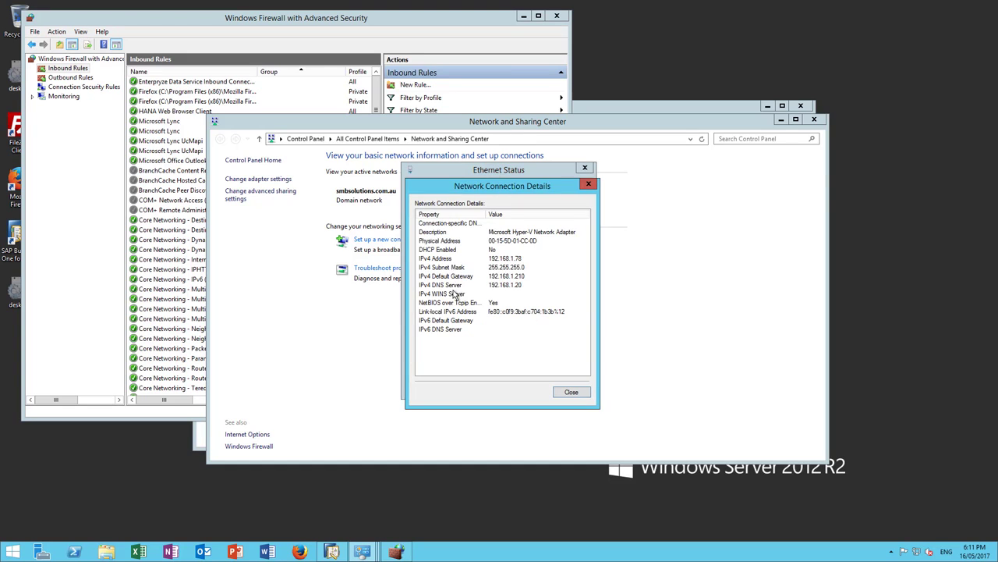
pyautogui.click(526, 259)
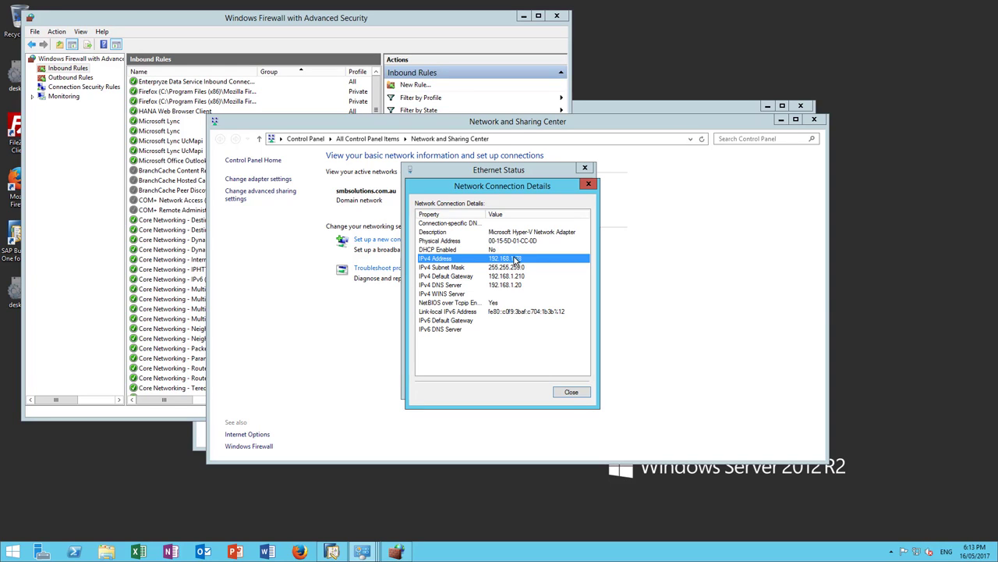
# Return to the firewall's inbound rules and select the Enterpryze Data Service Inbound Connection rule.
pyautogui.click(200, 83)
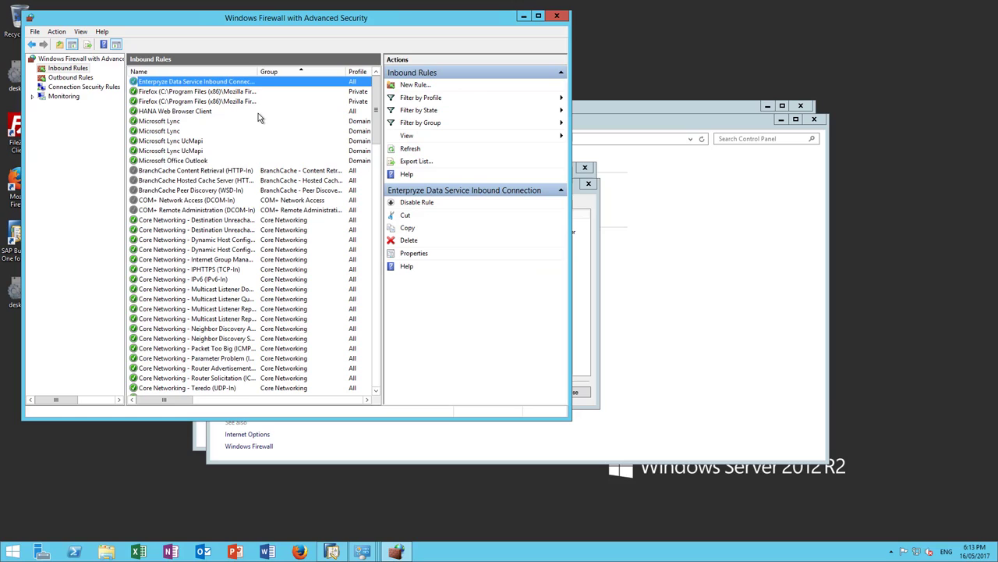